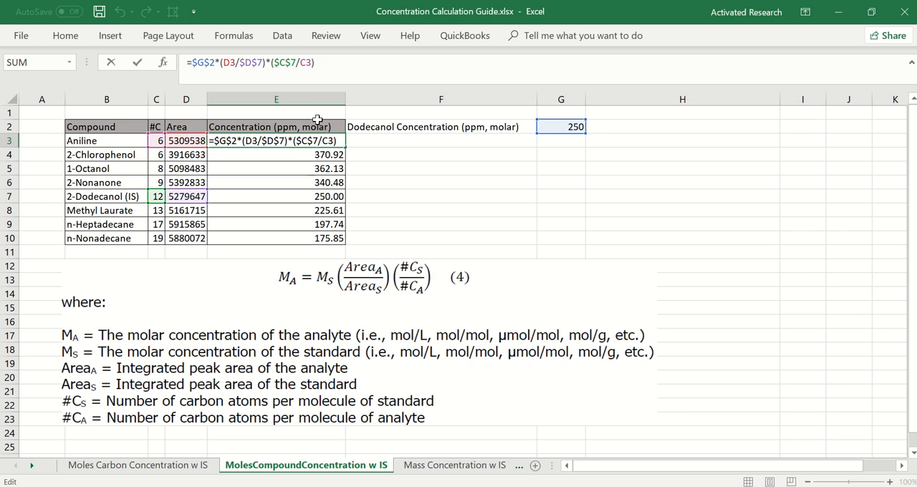
On the Mass Concentration w IS sheet, start the aniline concentration formula in F3 with the absolute reference $H$2
key("Return")
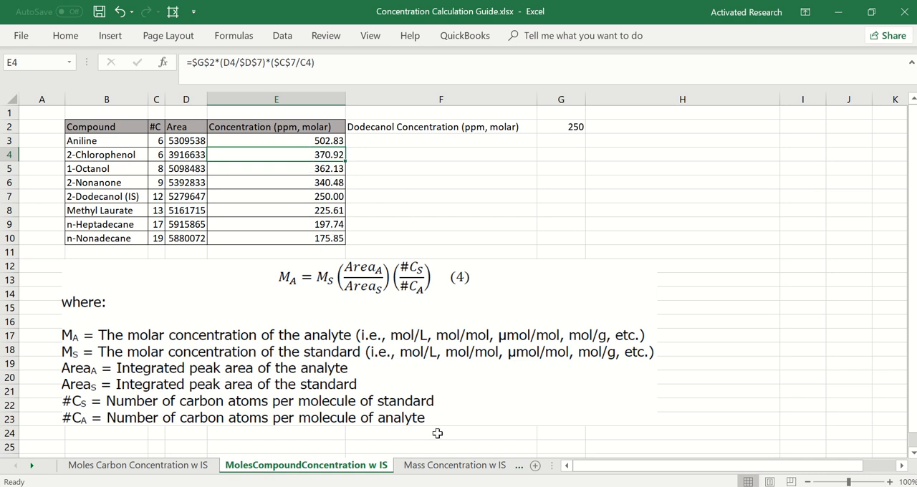
left_click(449, 464)
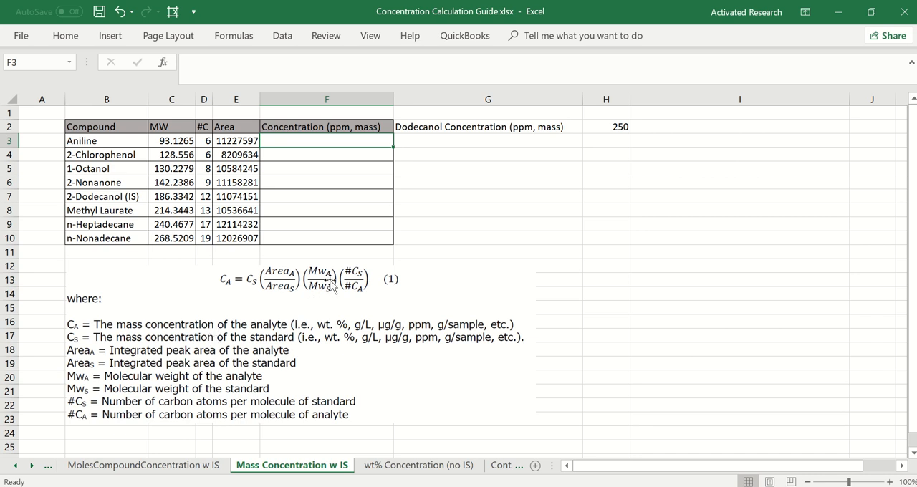
type("=")
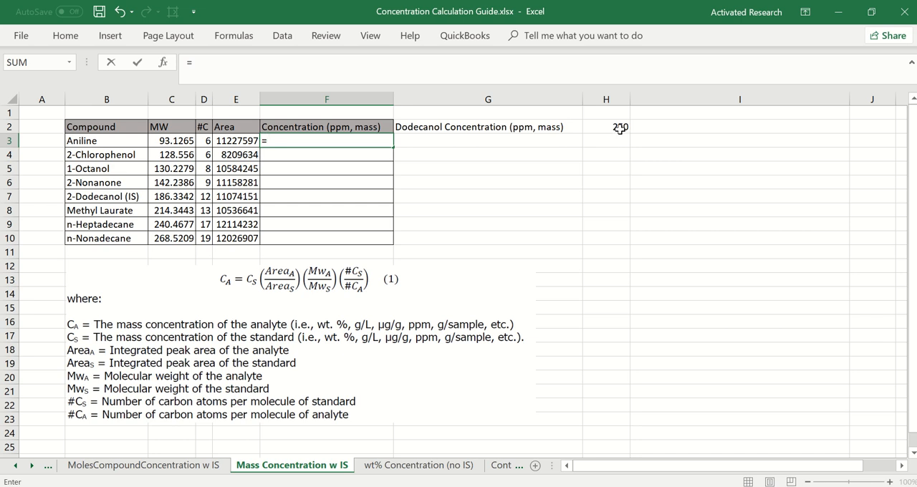
left_click(620, 128)
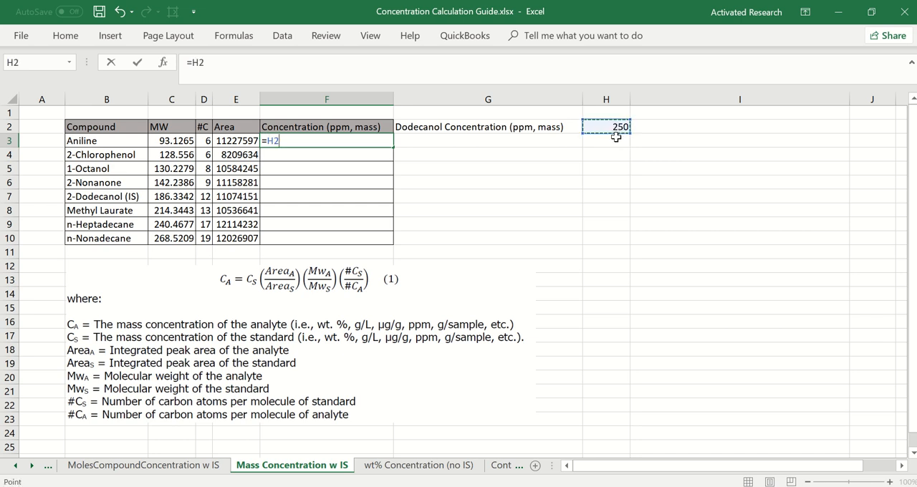
key("F4")
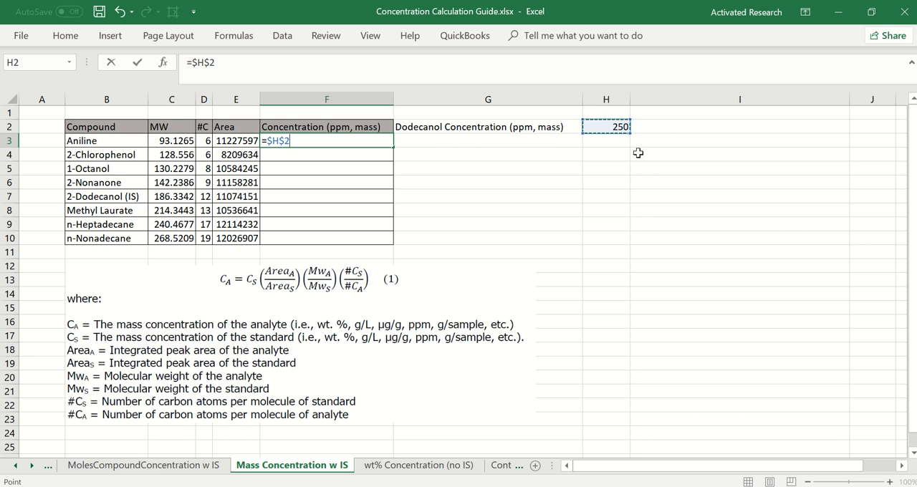
Multiply the F3 formula by the area ratio (E3/$E$7), keeping the dodecanol area reference absolute
type("*(")
left_click(240, 141)
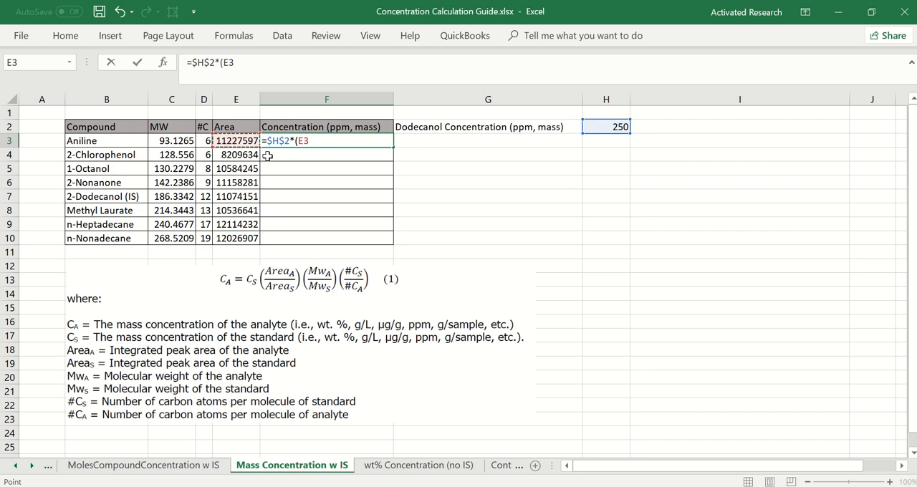
type("/")
left_click(226, 198)
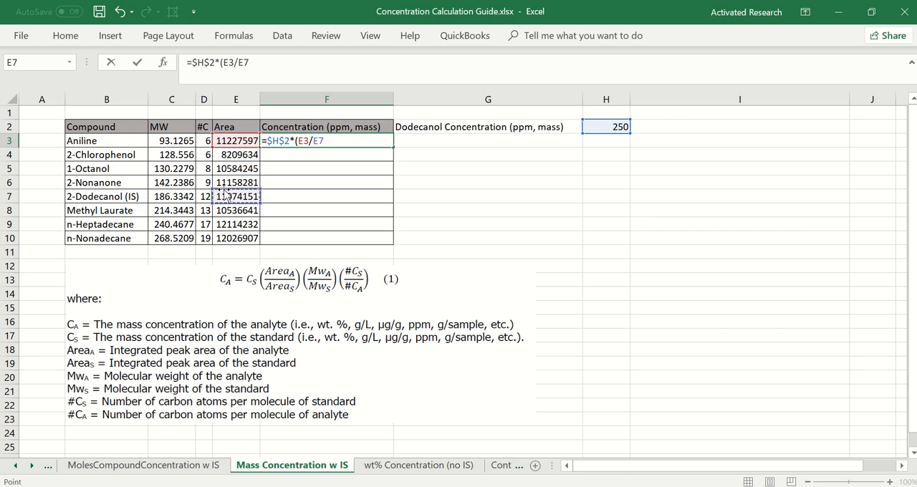
key("F4")
type(")*(")
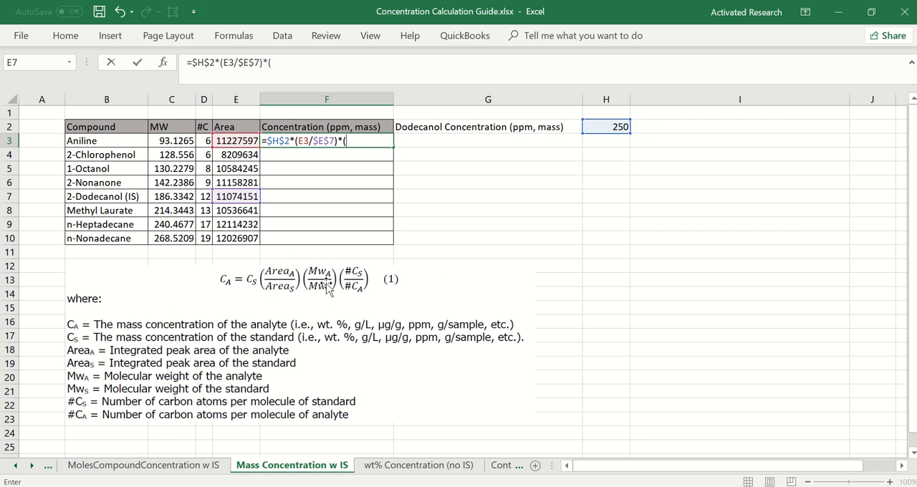
Extend the F3 formula with the molecular weight ratio (C3/$C$7), keeping the dodecanol weight reference absolute
left_click(177, 141)
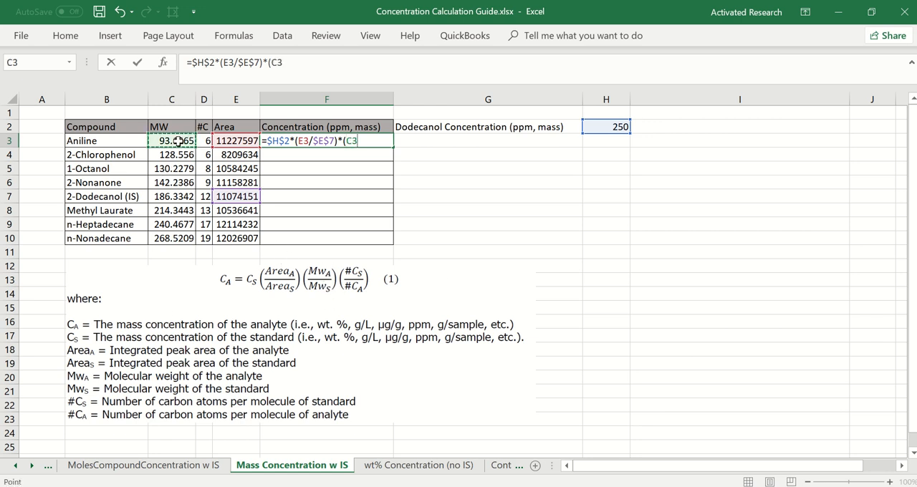
type("/")
left_click(176, 196)
key("F4")
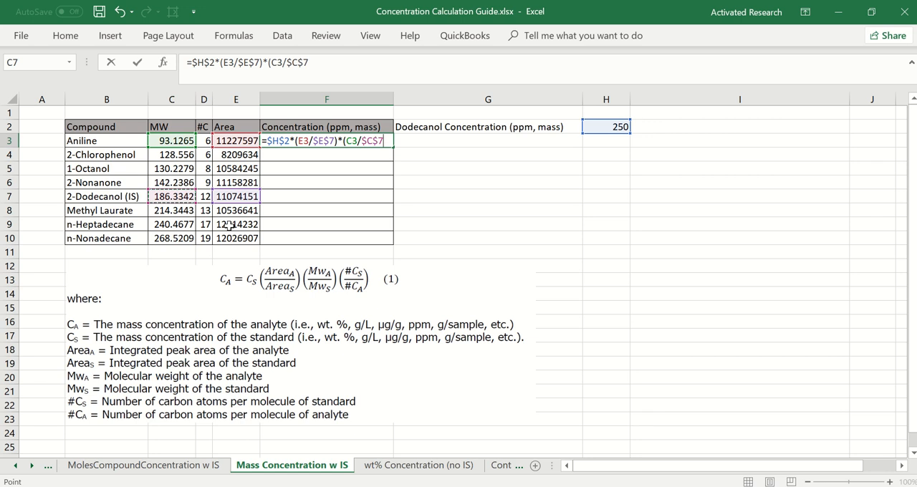
type(")*(")
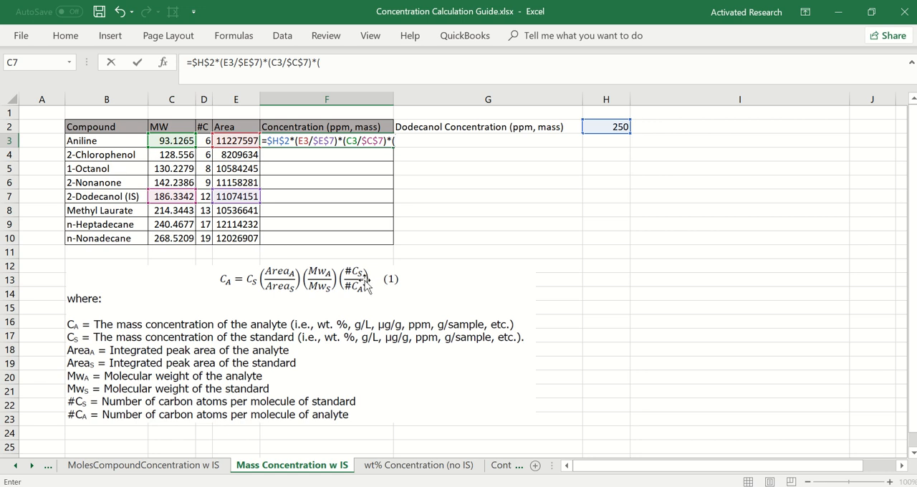
Complete the F3 formula with the carbon number ratio ($D$7/D3) and enter it
left_click(205, 197)
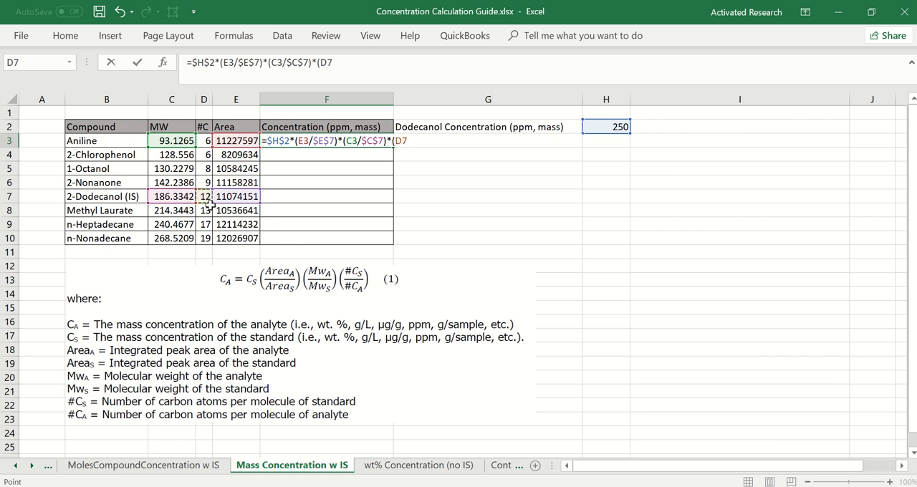
key("F4")
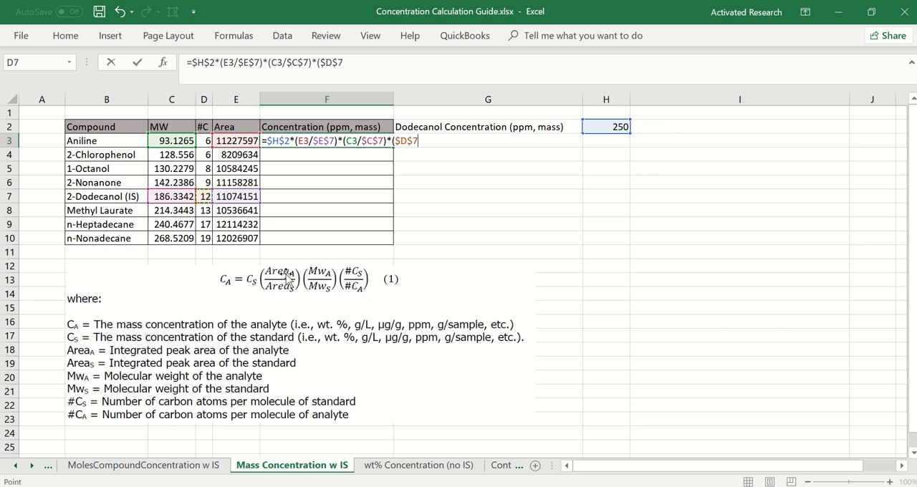
type("/")
left_click(203, 141)
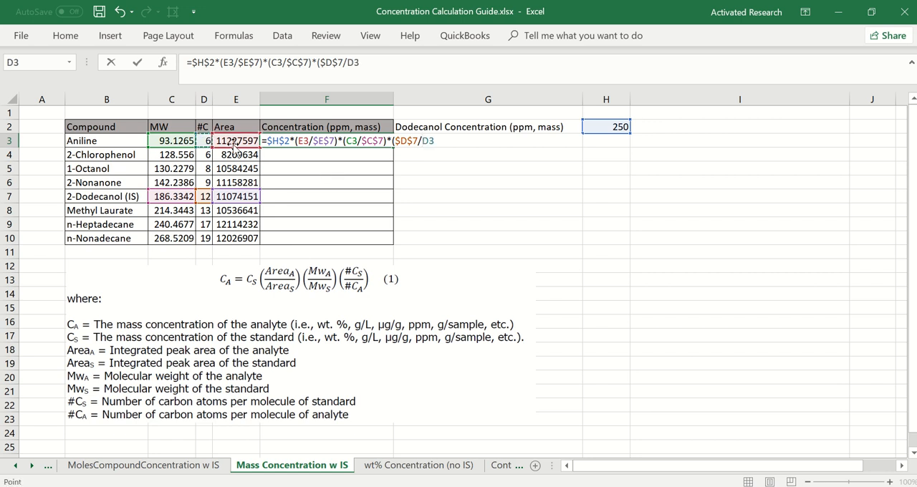
key("Return")
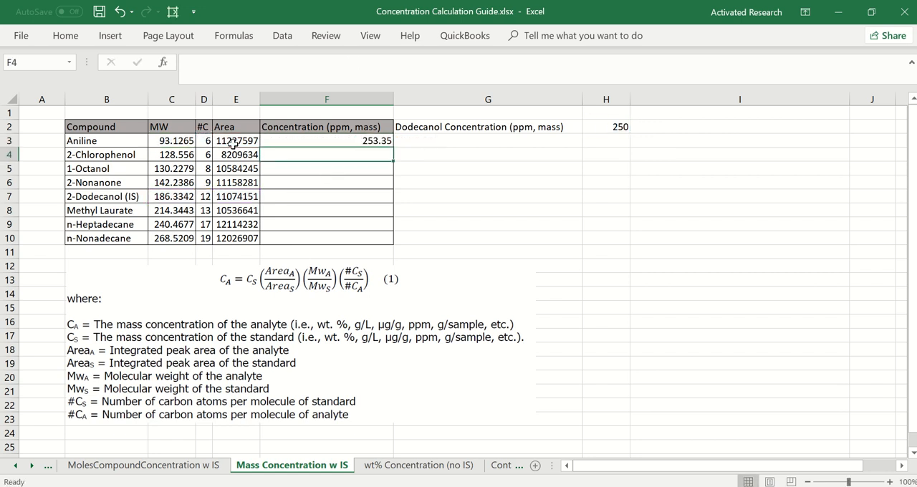
Fill the F3 mass concentration formula down the column through n-Nonadecane in F10
left_click(385, 144)
double_click(392, 147)
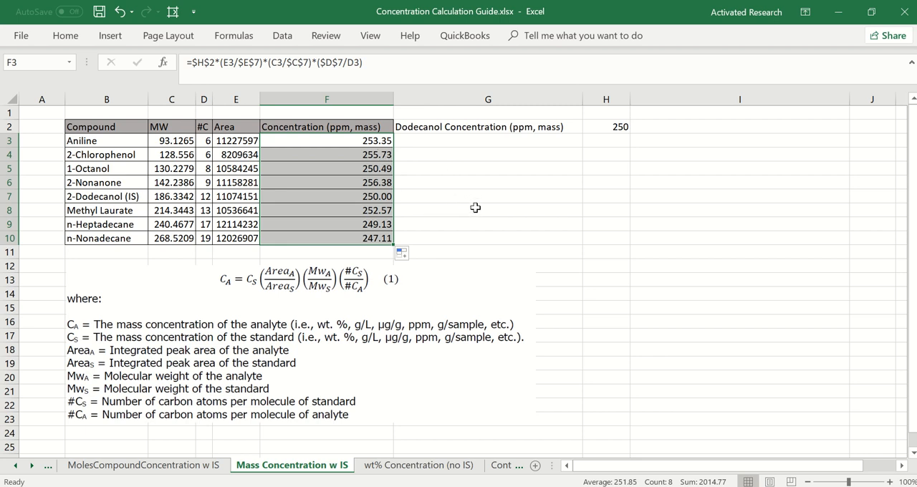
left_click(549, 199)
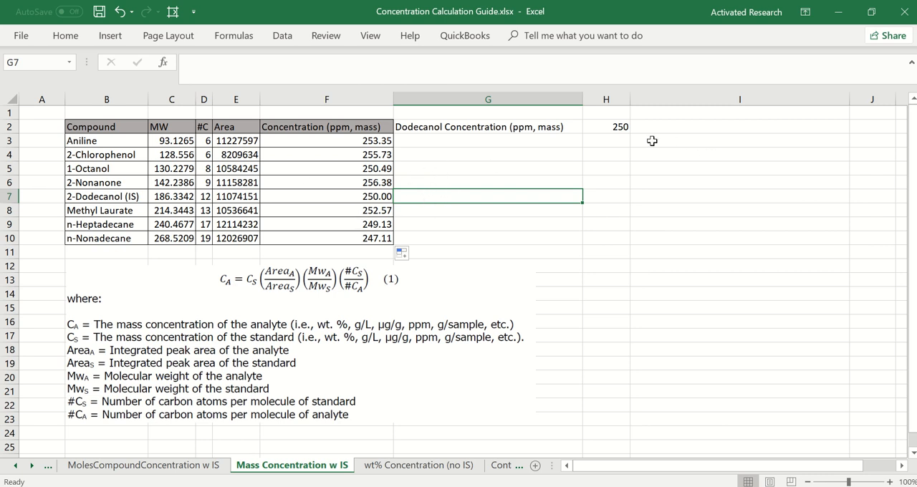
Check the dodecanol standard concentration in H2 and compare with the MolesCompoundConcentration w IS sheet
left_click(596, 130)
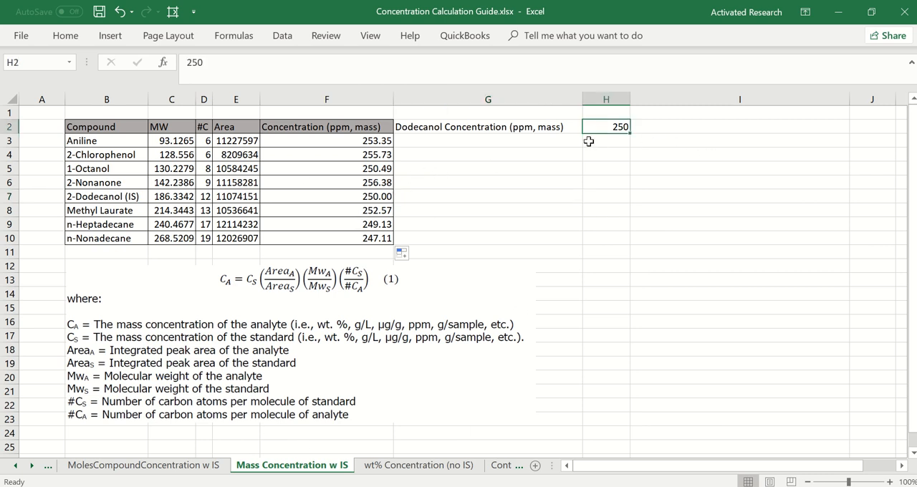
left_click(180, 465)
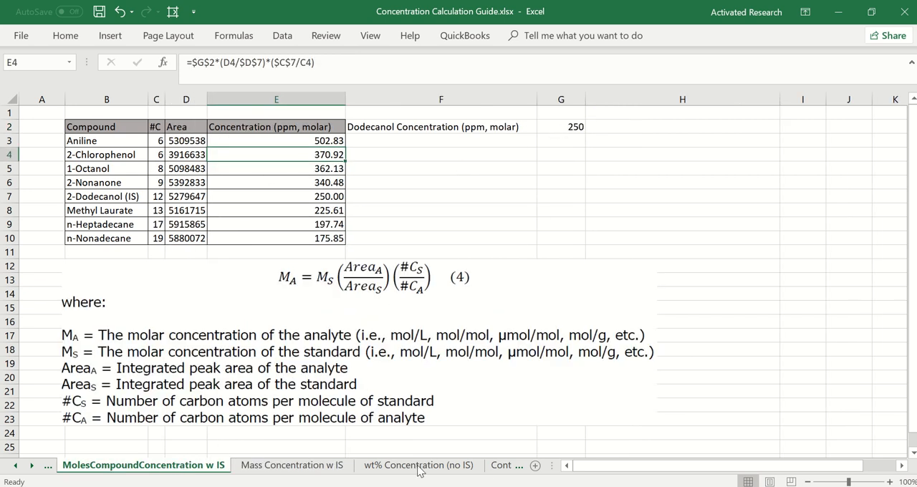
left_click(308, 466)
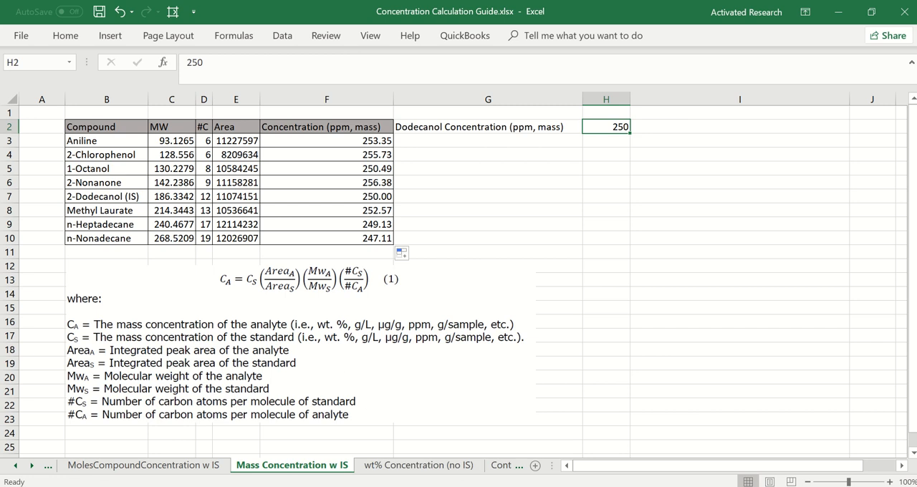
Open the wt% Concentration (no IS) sheet and examine its equations and the RMRF_A formulas in E3 and E7
left_click(419, 466)
scroll(474, 343, "down", 1)
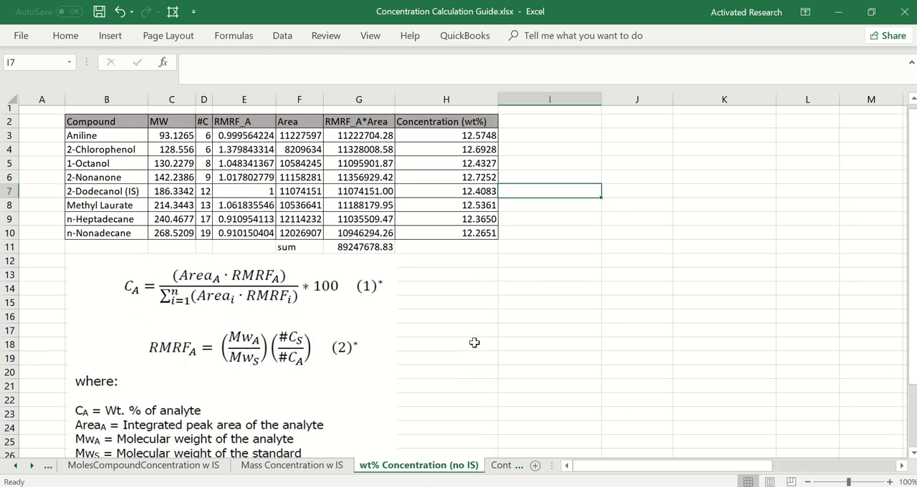
scroll(379, 326, "up", 1)
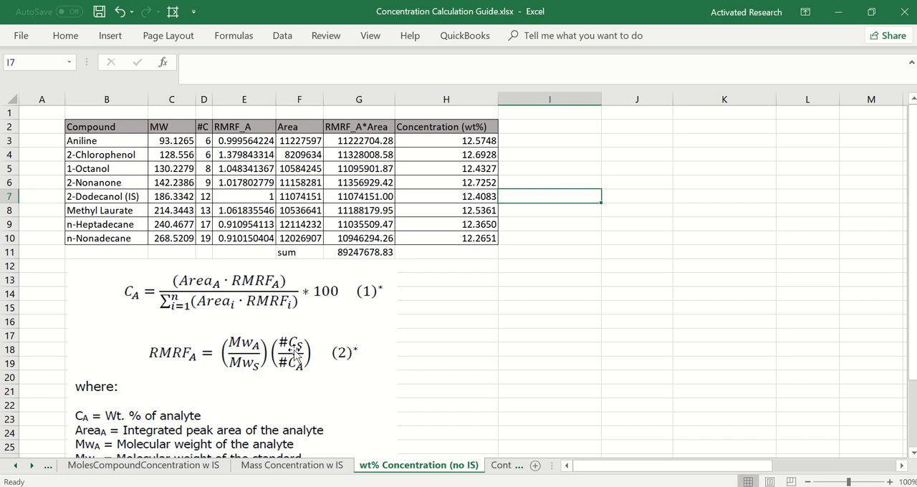
double_click(250, 141)
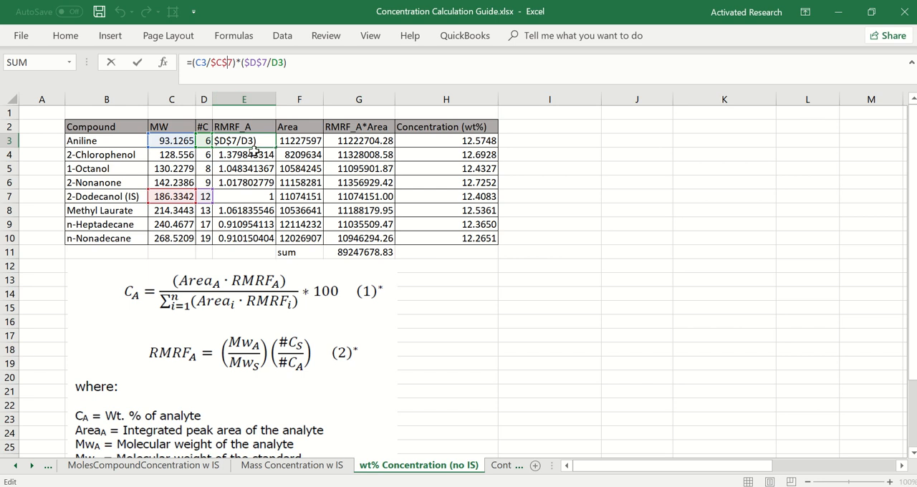
key("Return")
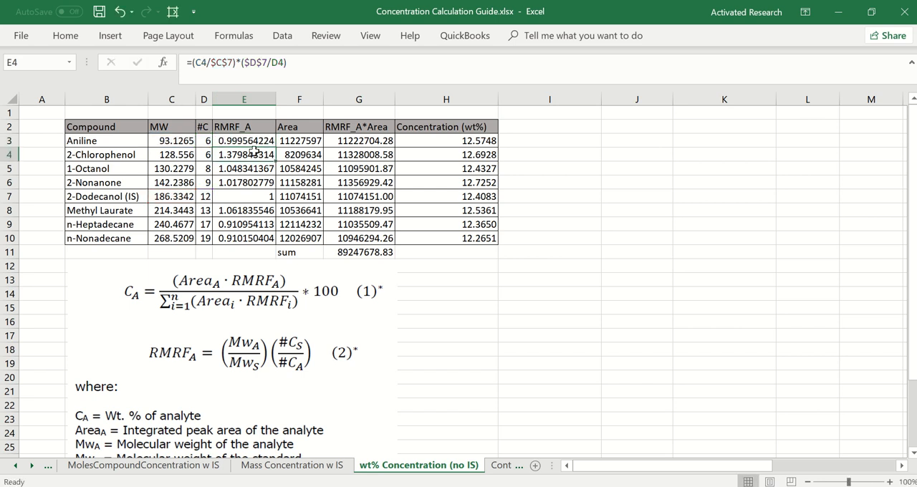
left_click(241, 201)
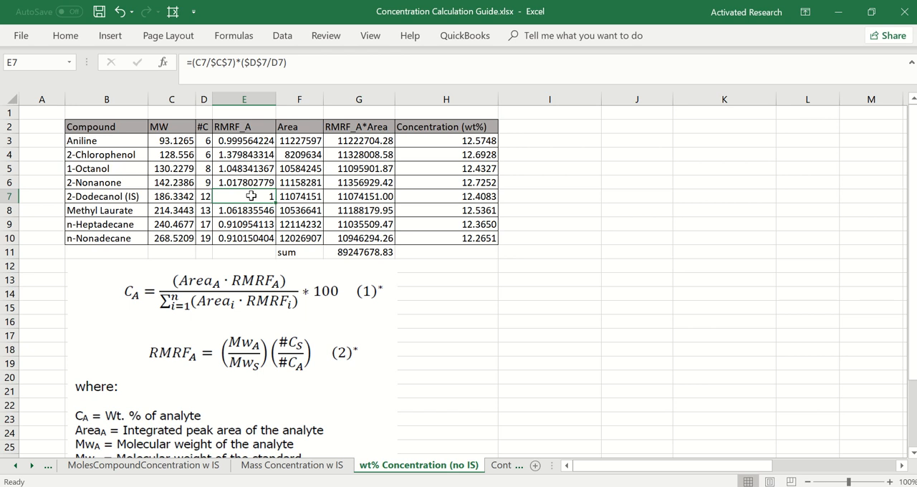
left_click(265, 64)
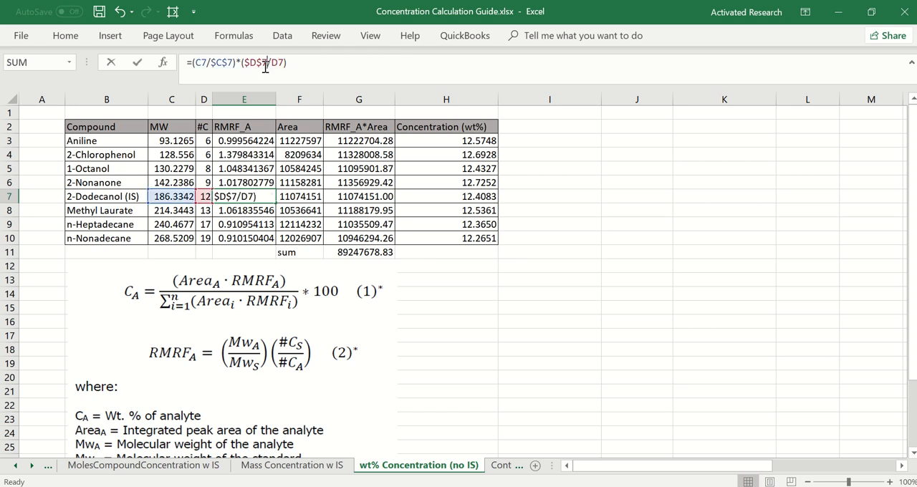
key("Return")
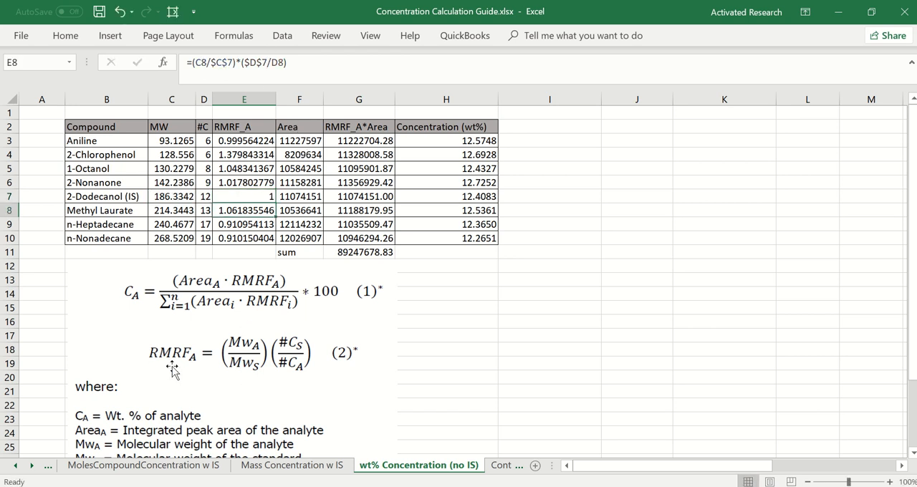
Inspect aniline's RMRF_A*Area formula in G3
left_click(347, 141)
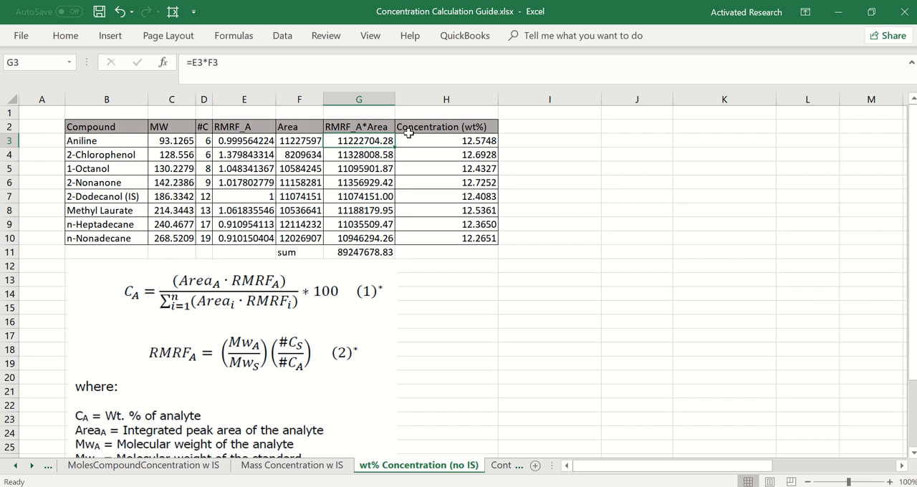
left_click(387, 80)
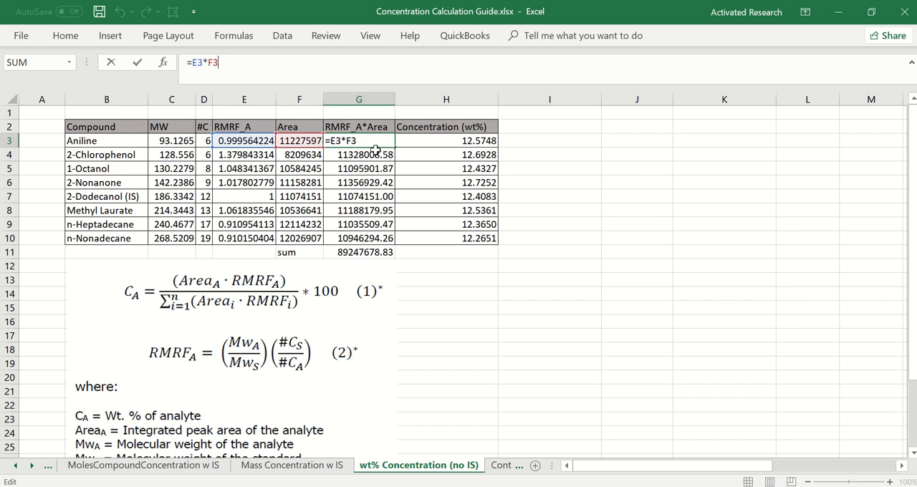
key("Return")
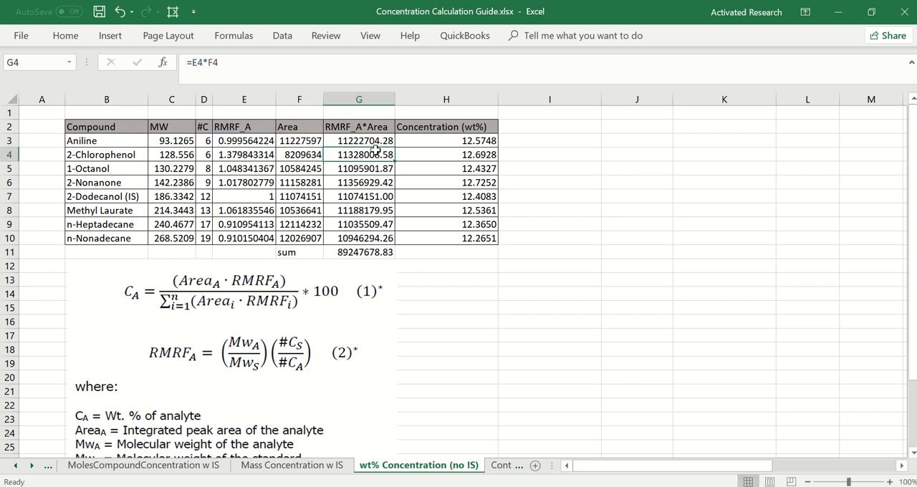
Inspect the sum formula in G11 and the weight percent concentration formulas in H3 and H4
left_click(362, 258)
left_click(295, 66)
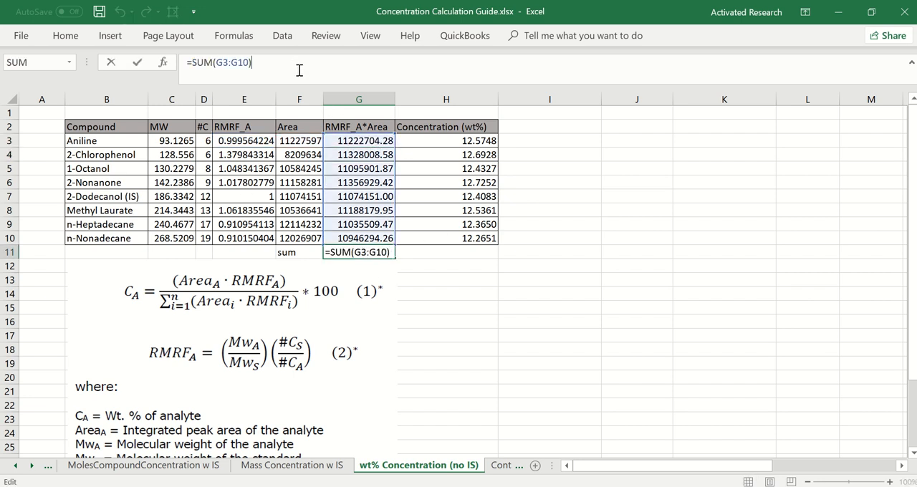
key("Return")
left_click(497, 141)
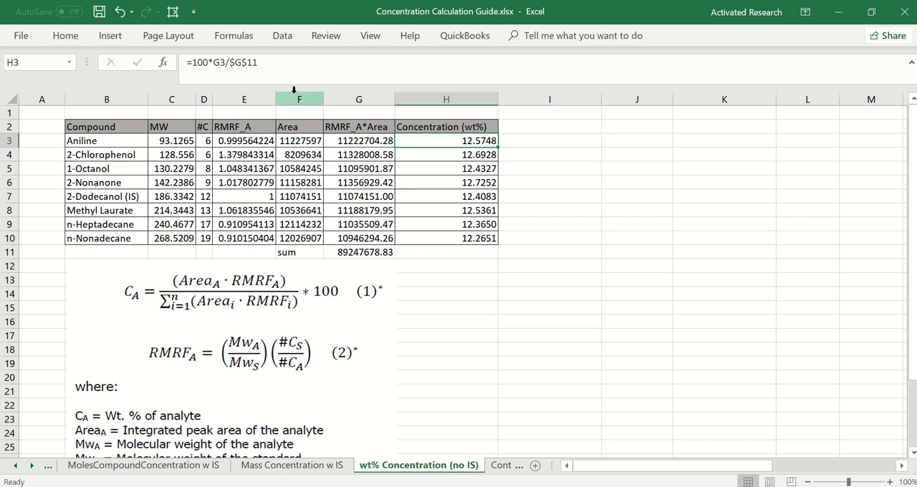
key("Down")
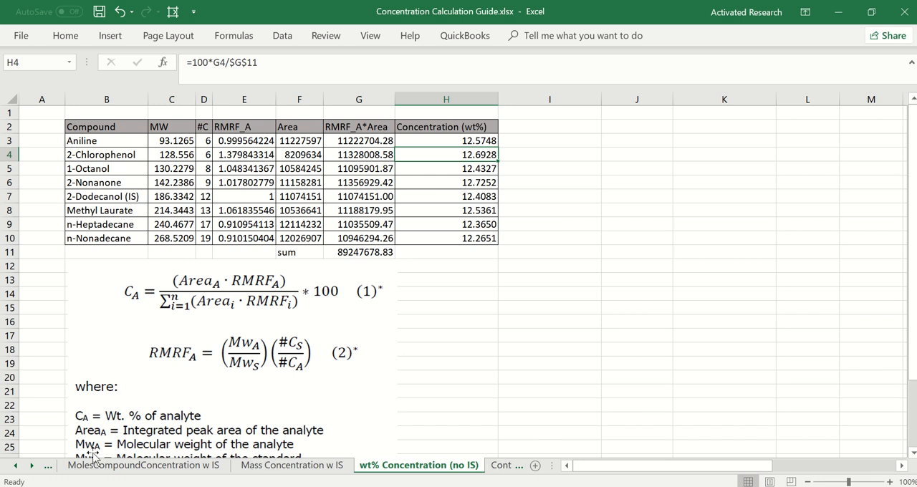
Review the concentration sheets in order, from Moles Carbon Concentration w IS through wt% Concentration (no IS)
left_click(16, 465)
left_click(67, 466)
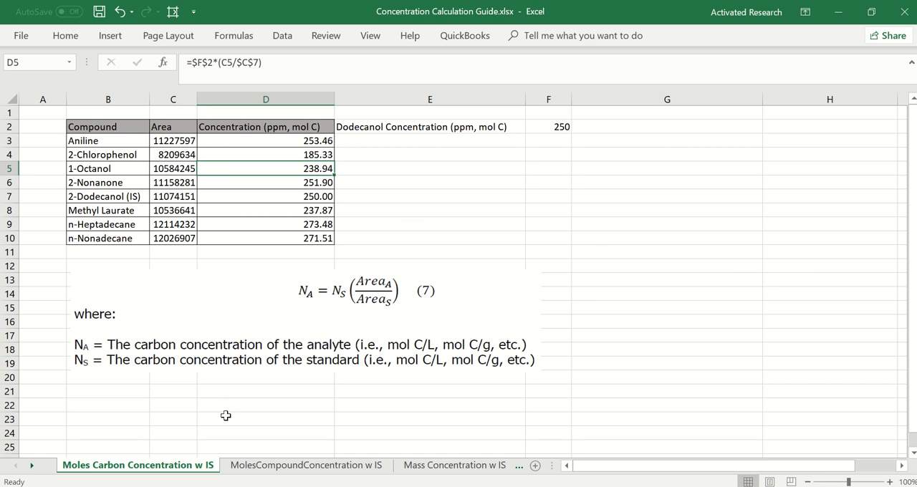
left_click(274, 467)
left_click(452, 465)
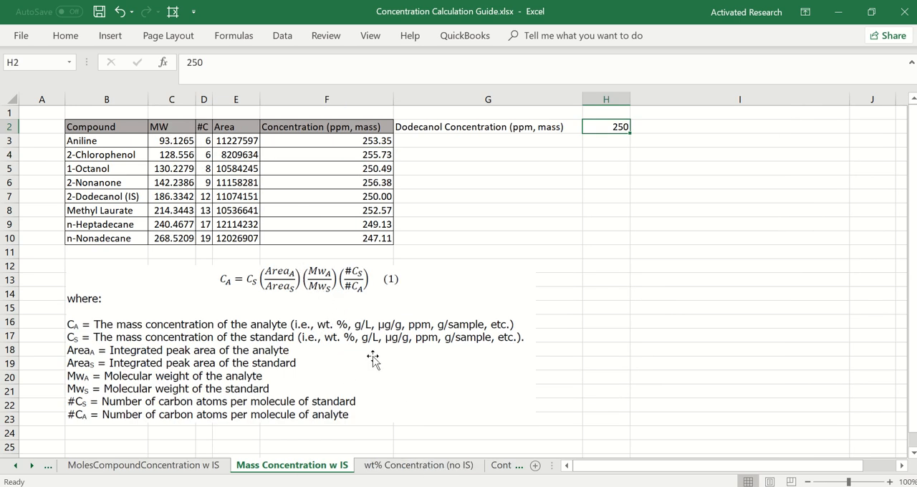
left_click(439, 469)
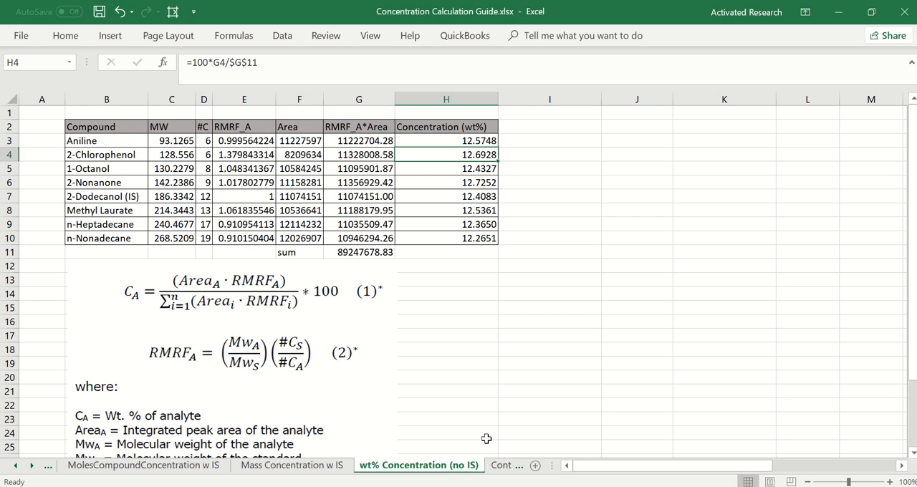
Open the Contact sheet and zoom out to 70% to show the whole contact slide
left_click(502, 465)
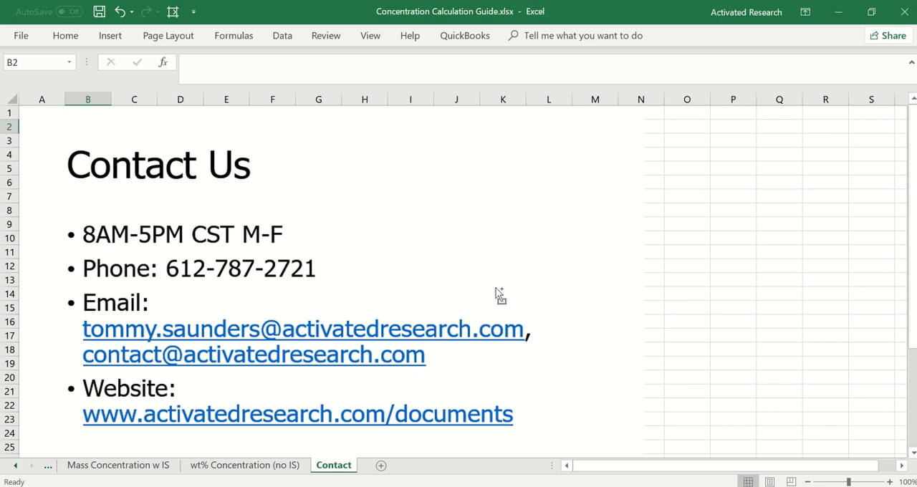
scroll(495, 287, "down", 1)
scroll(495, 288, "down", 1)
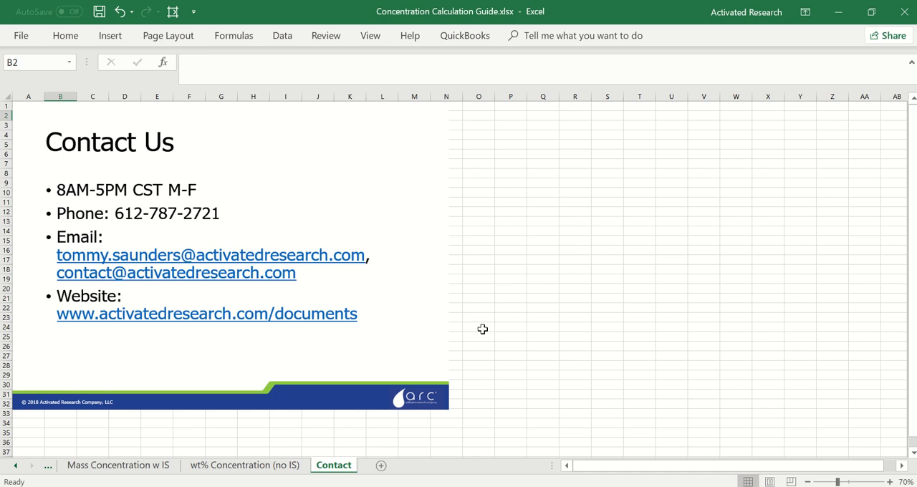
mouse_move(428, 4)
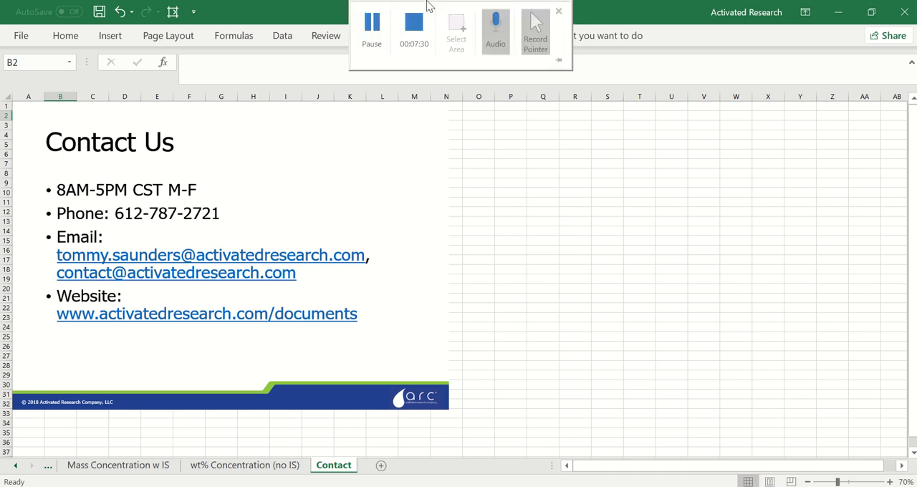